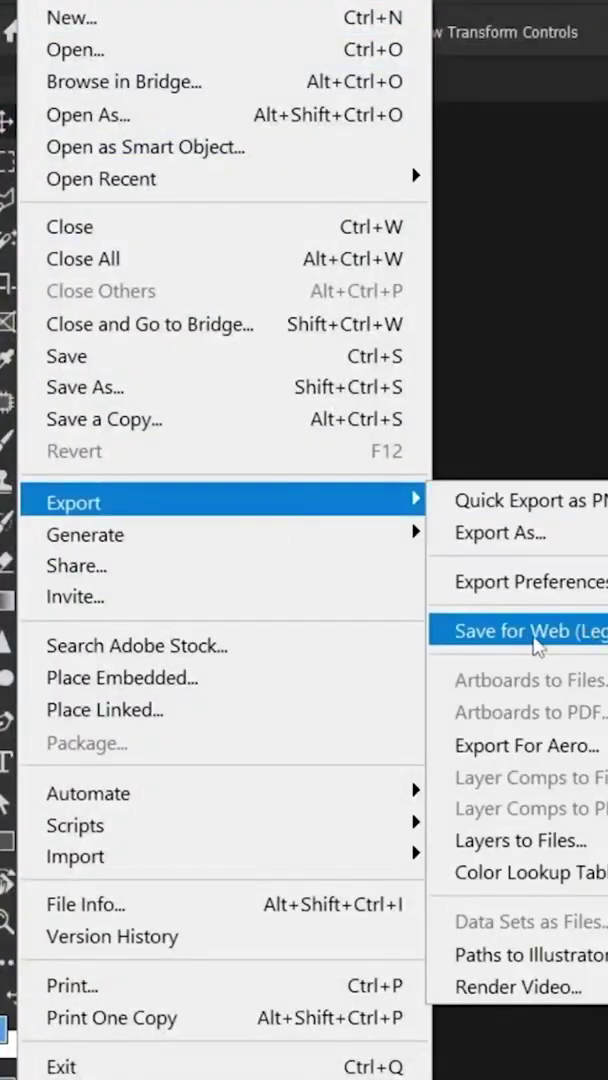
# Step: In Save for Web (Legacy), choose GIF with 8 selective colours and save the colour table
pyautogui.click(558, 632)
pyautogui.click(124, 90)
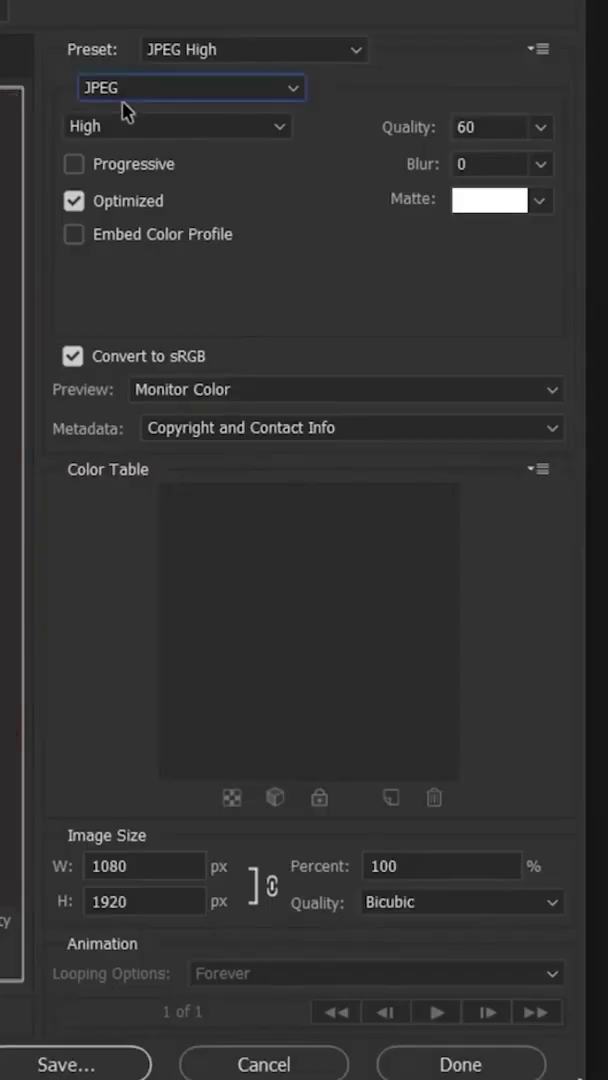
pyautogui.click(128, 92)
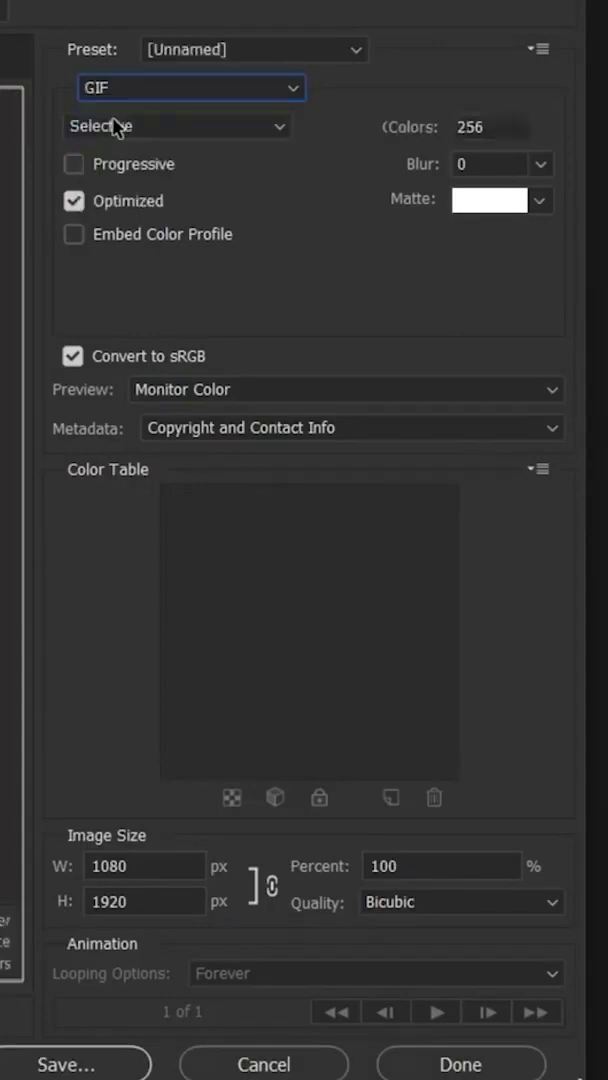
pyautogui.doubleClick(490, 127)
pyautogui.write('8')
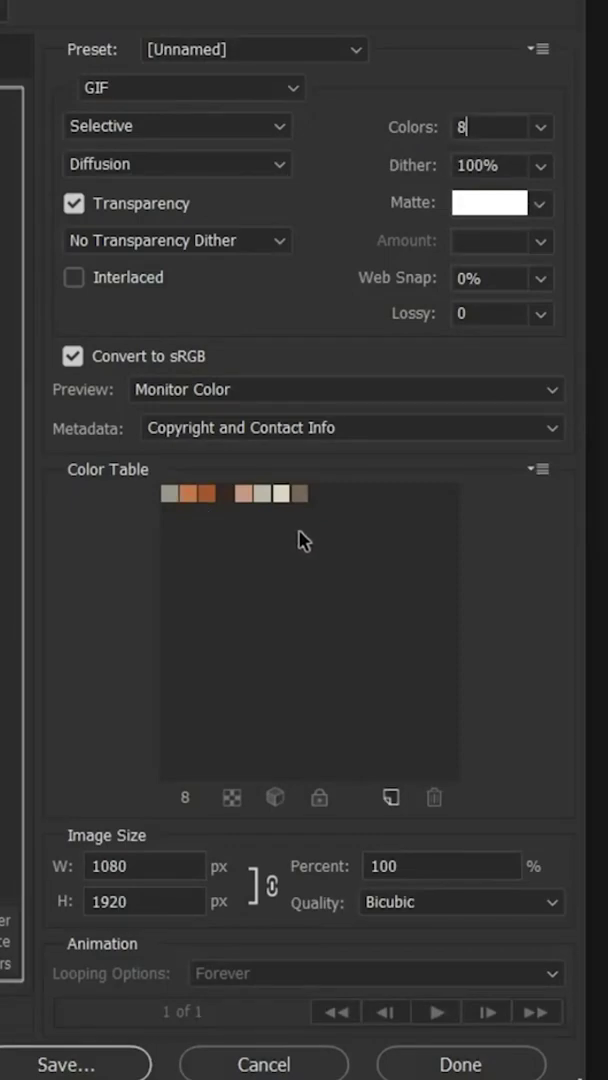
pyautogui.click(538, 469)
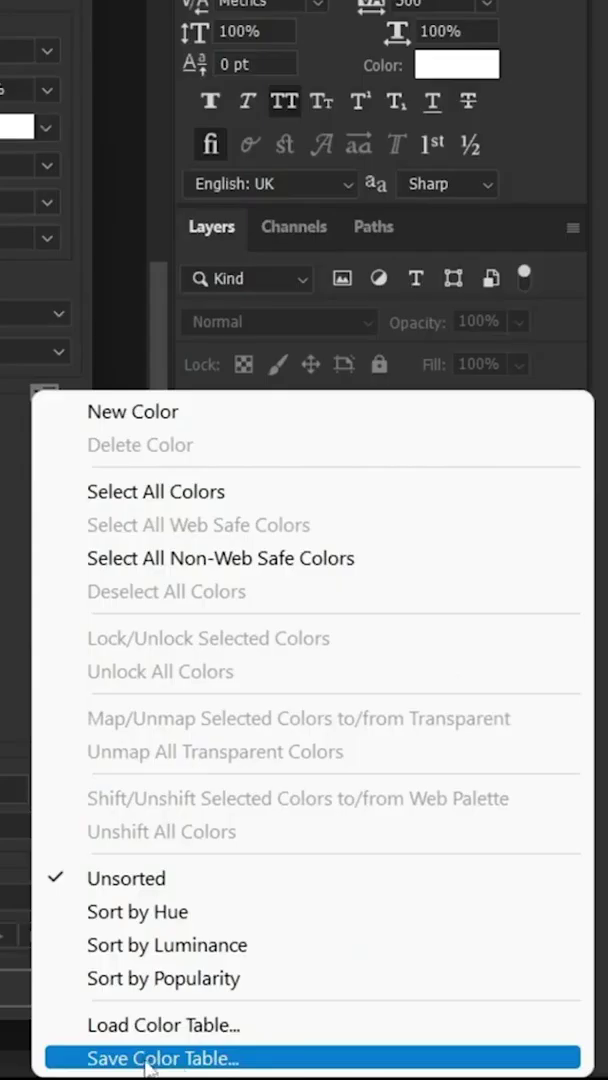
pyautogui.click(148, 1058)
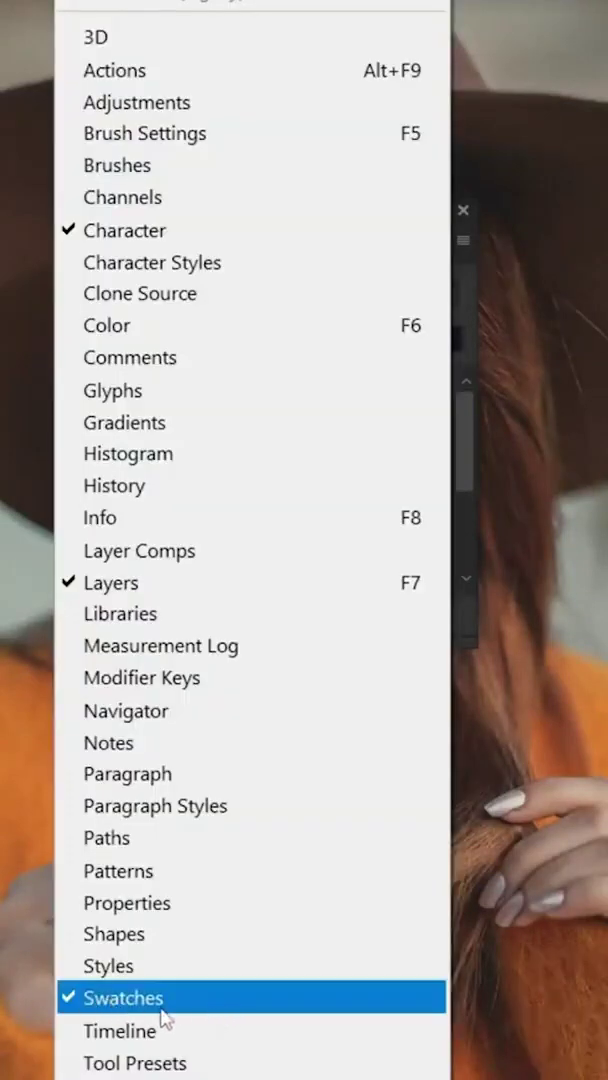
pyautogui.click(210, 998)
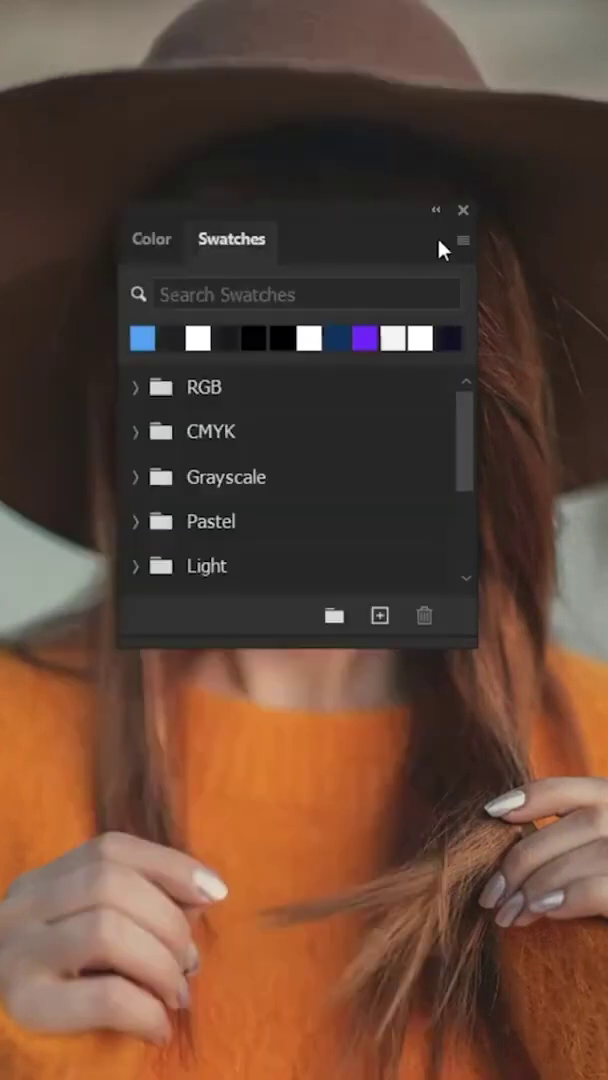
# Step: Load the saved 8-colour table file through the Swatches panel's Import Swatches command
pyautogui.click(465, 244)
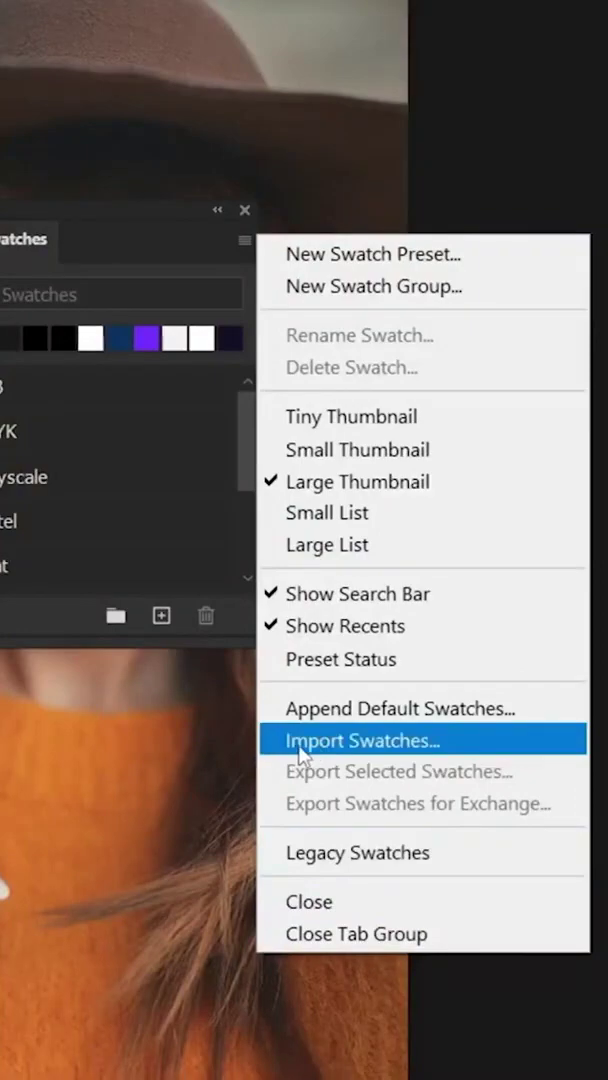
pyautogui.click(303, 742)
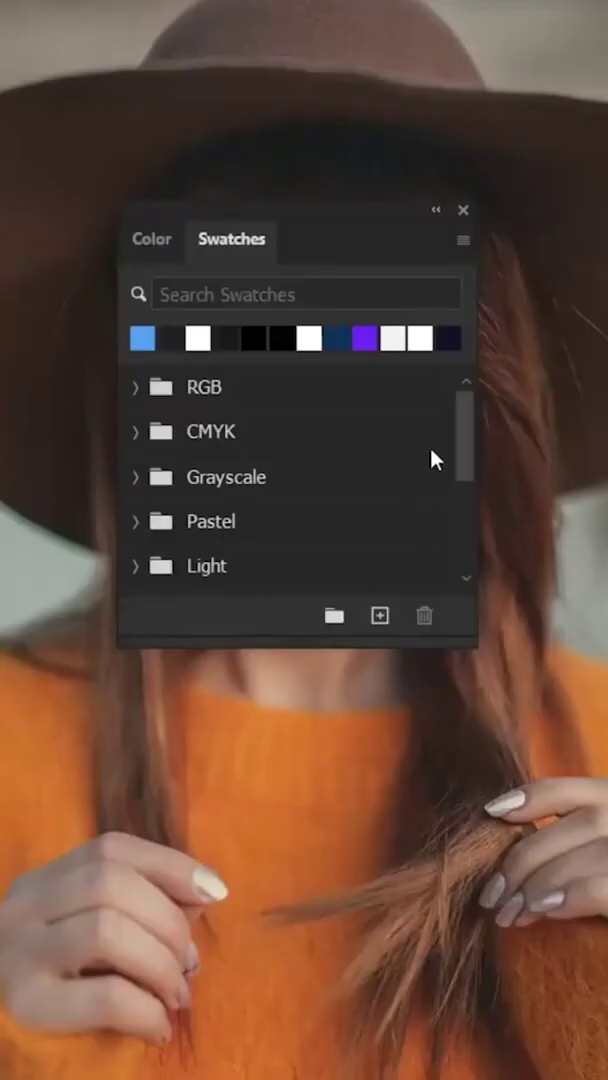